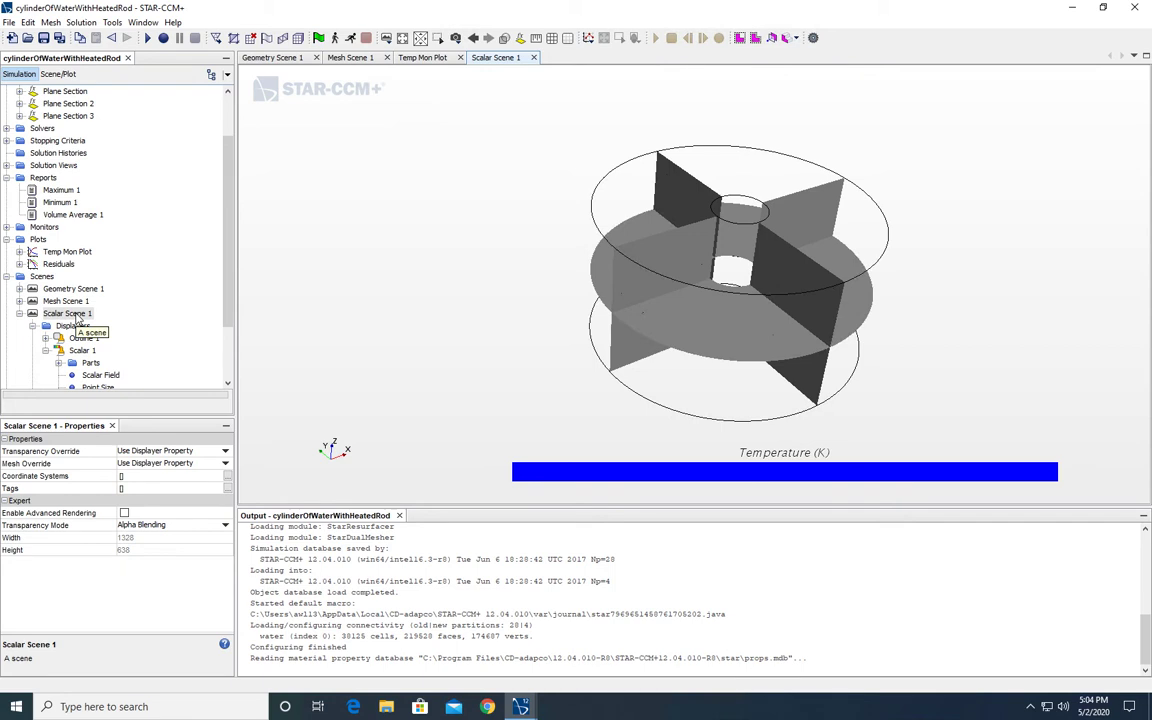
Step: Rename Scalar Scene 1 to 'Temperature' and close the Mesh Scene 1 tab
{"action": "left_click", "coordinate": [77, 315]}
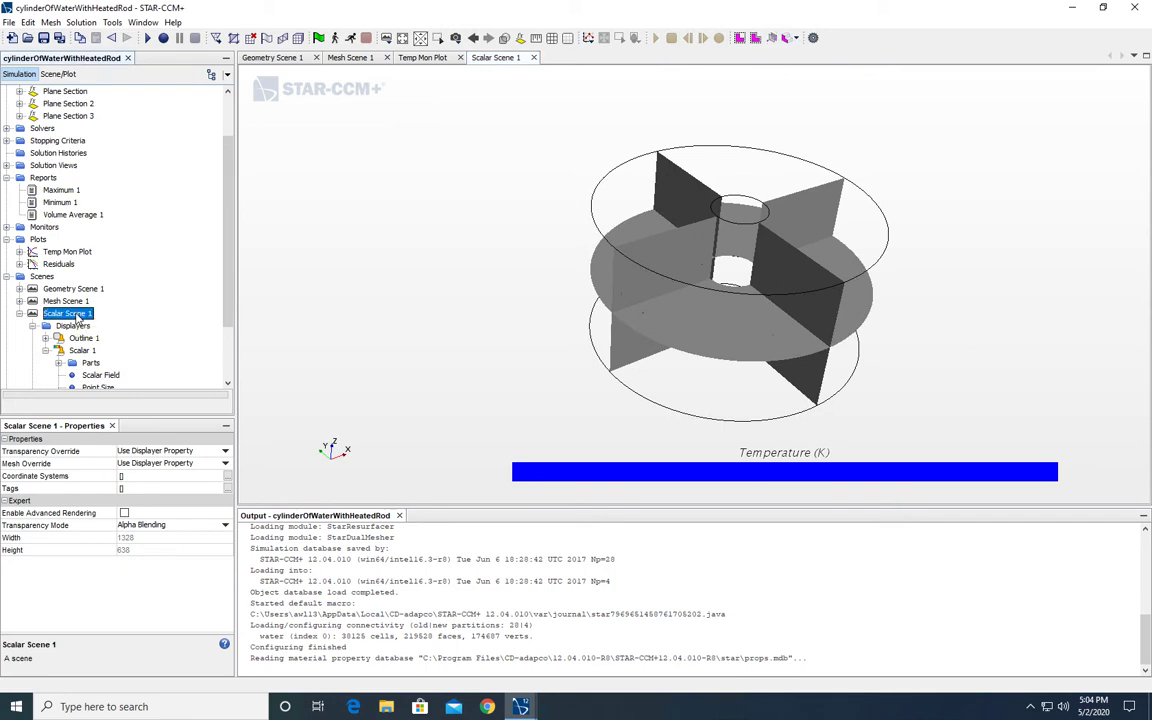
{"action": "left_click", "coordinate": [75, 314]}
{"action": "type", "text": "Tem"}
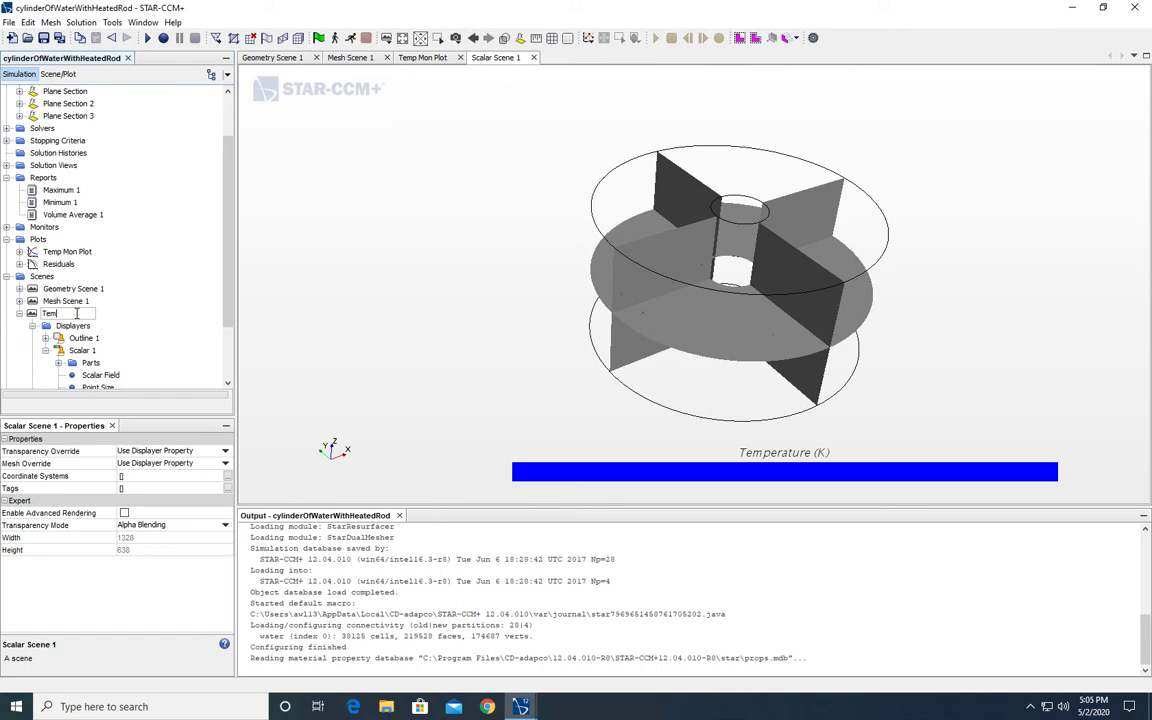
{"action": "type", "text": "perature"}
{"action": "key", "text": "Return"}
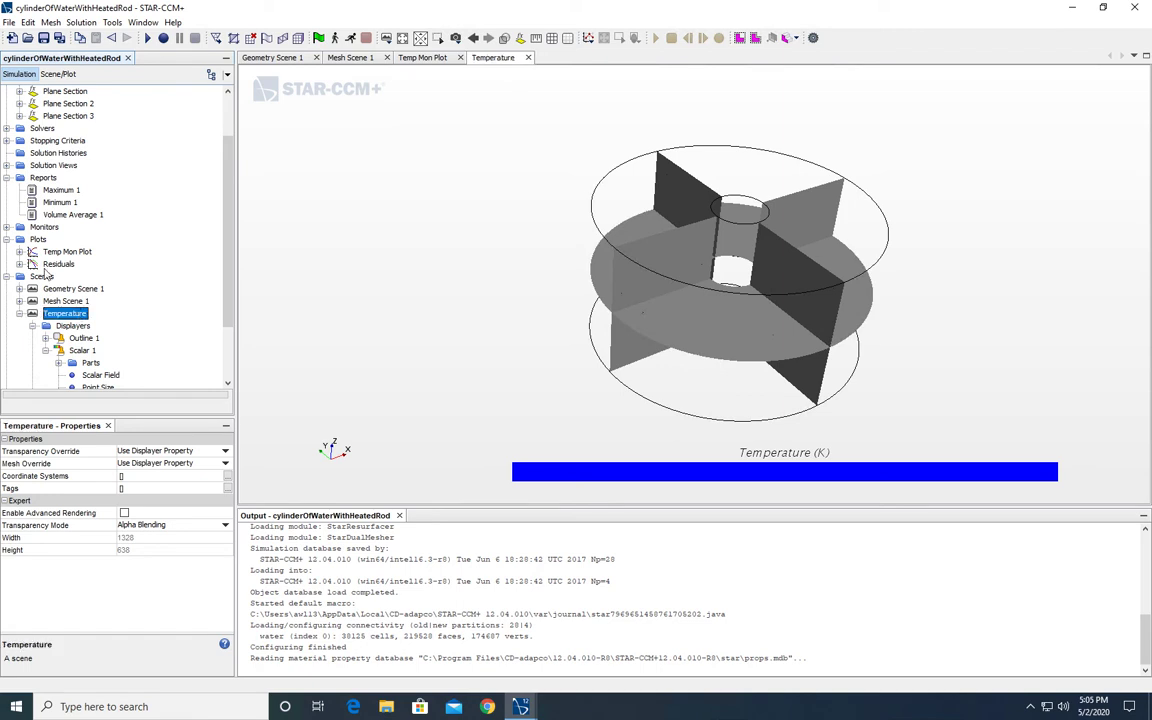
{"action": "left_click", "coordinate": [387, 57]}
Step: Close Geometry Scene 1 and initialize the solution, giving a uniform 300.00 K temperature field
{"action": "left_click", "coordinate": [316, 57]}
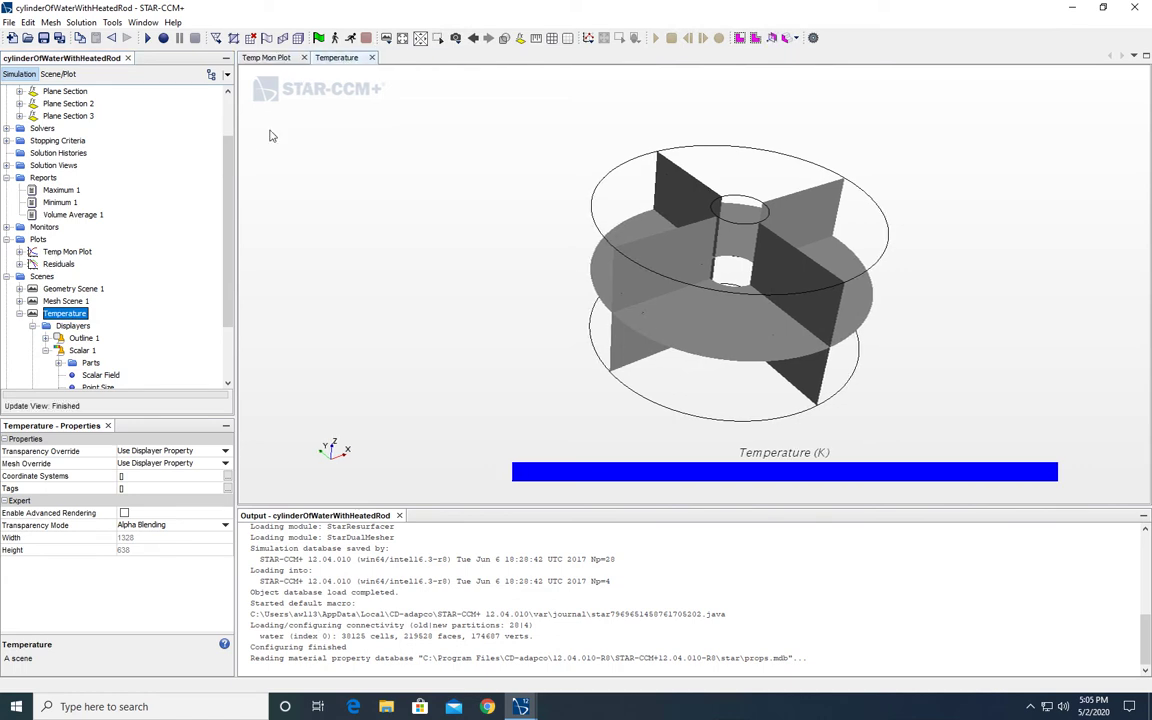
{"action": "left_click", "coordinate": [318, 38]}
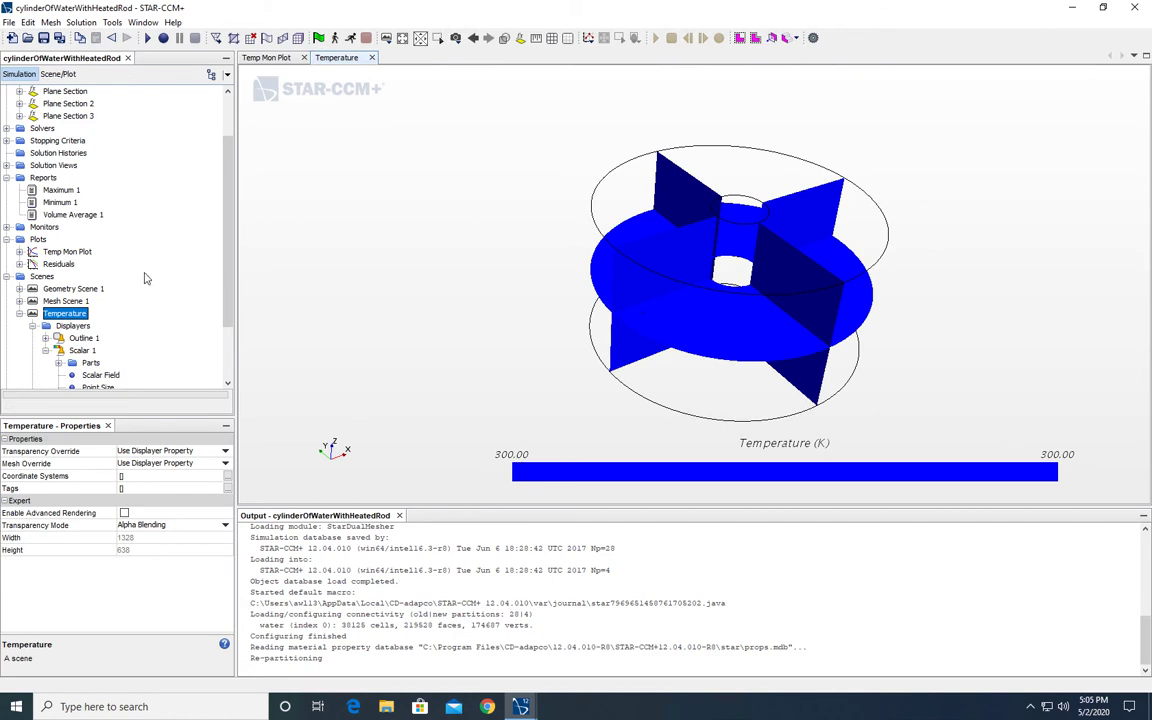
{"action": "scroll", "coordinate": [75, 295], "scroll_direction": "up", "scroll_amount": 3}
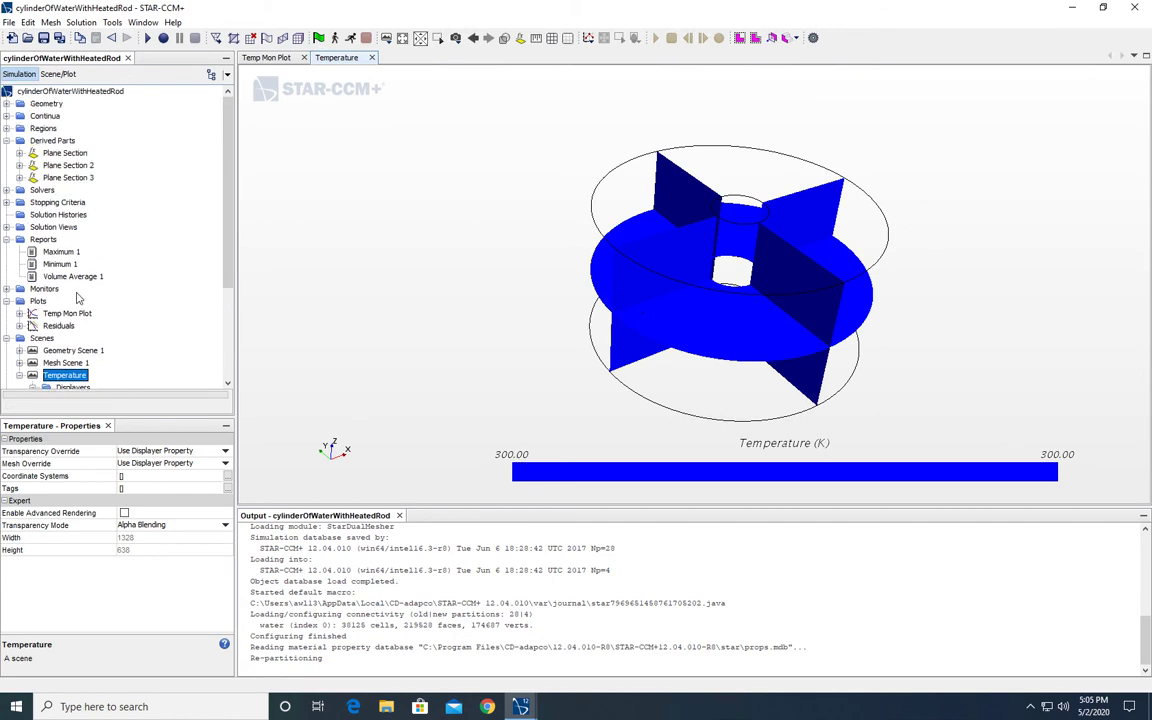
Step: Inspect the water continuum's Pressure, Velocity and Static Temperature (Constant 300.0 K) initial conditions
{"action": "left_click", "coordinate": [7, 115]}
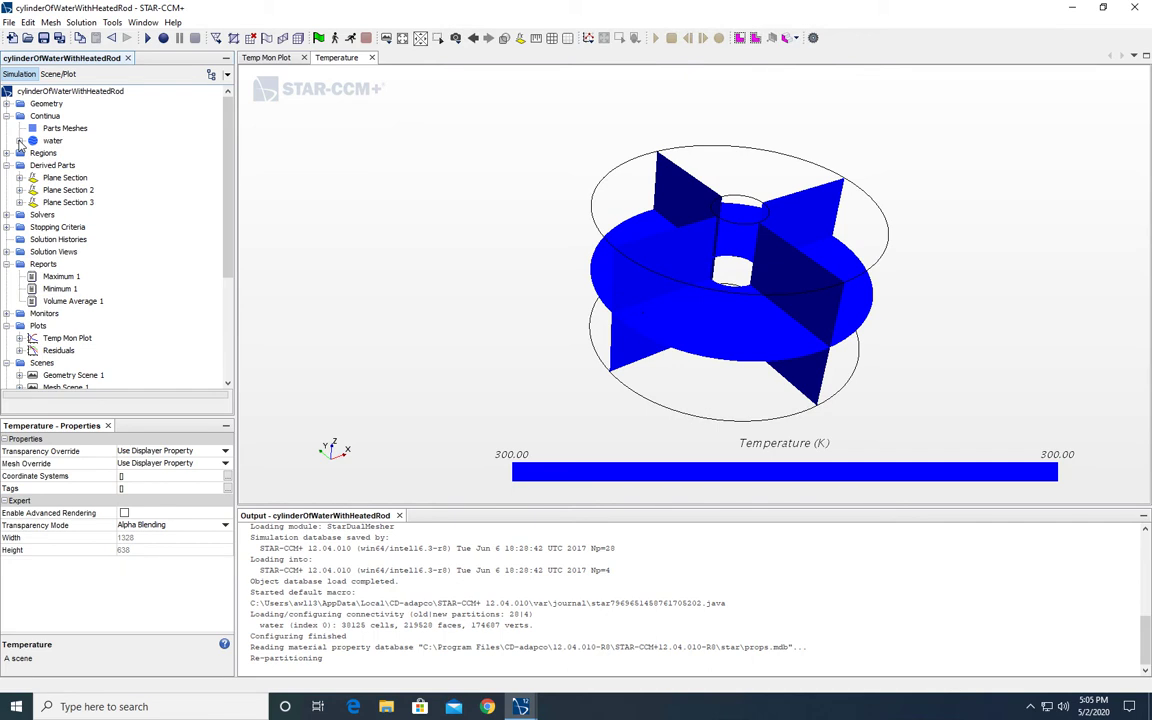
{"action": "left_click", "coordinate": [19, 141]}
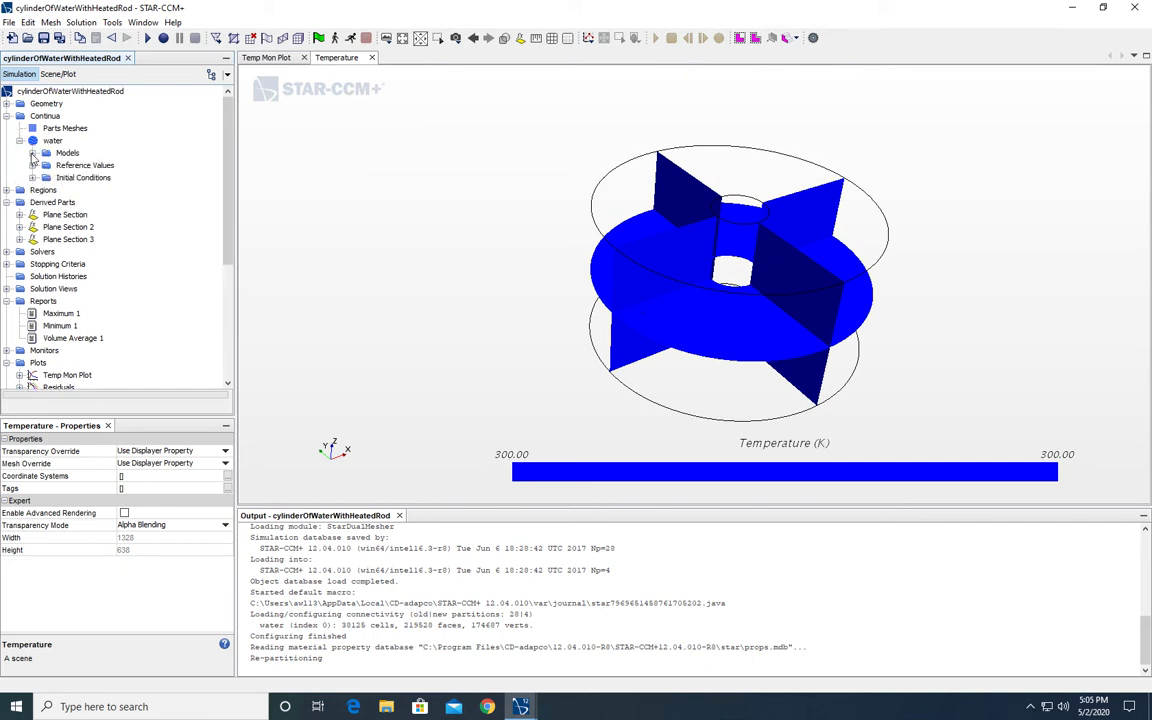
{"action": "left_click", "coordinate": [32, 153]}
{"action": "left_click", "coordinate": [32, 153]}
{"action": "left_click", "coordinate": [32, 177]}
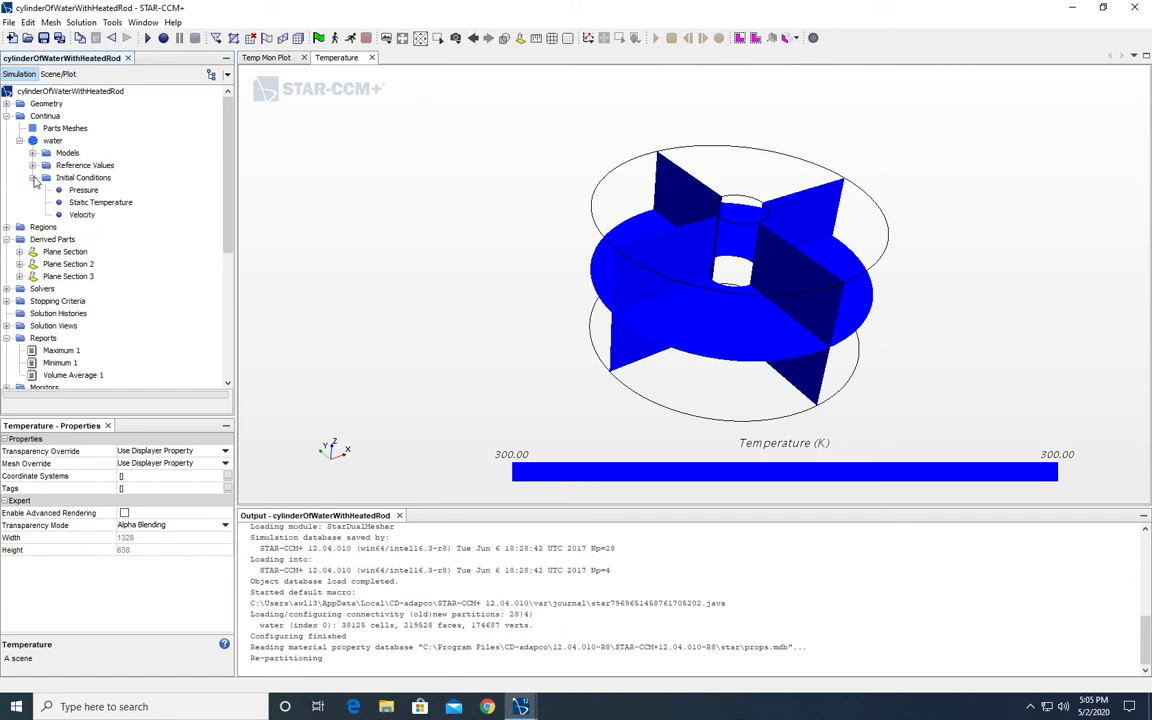
{"action": "left_click", "coordinate": [83, 191]}
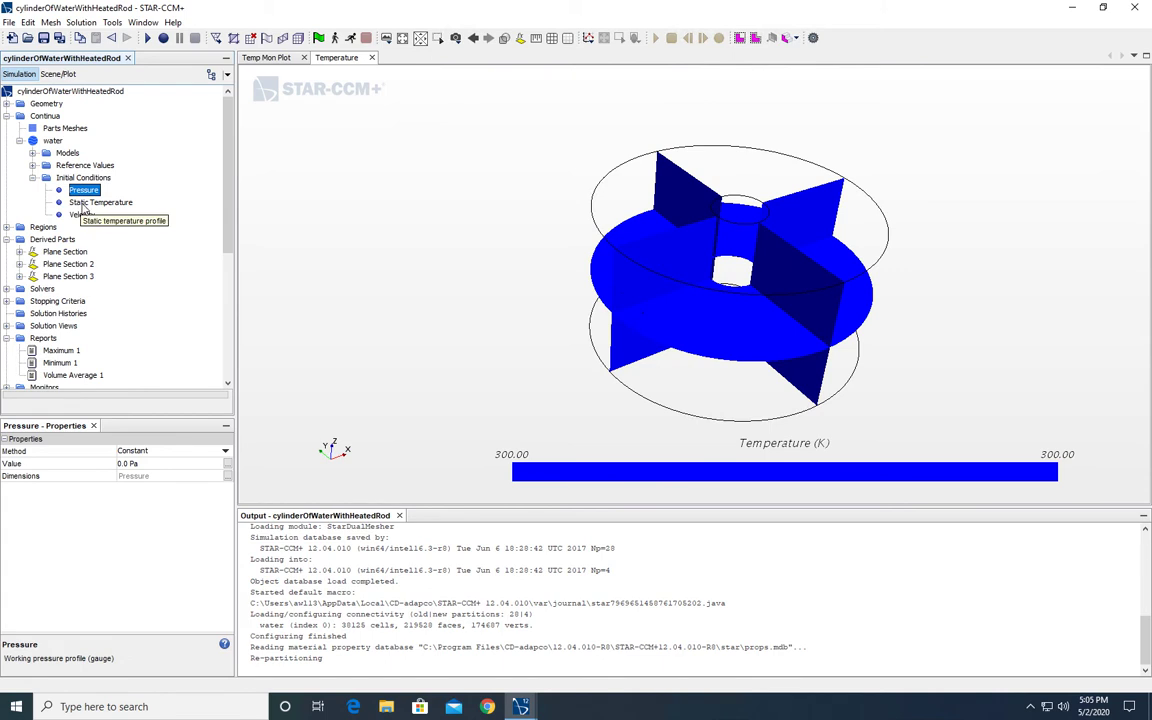
{"action": "left_click", "coordinate": [84, 203]}
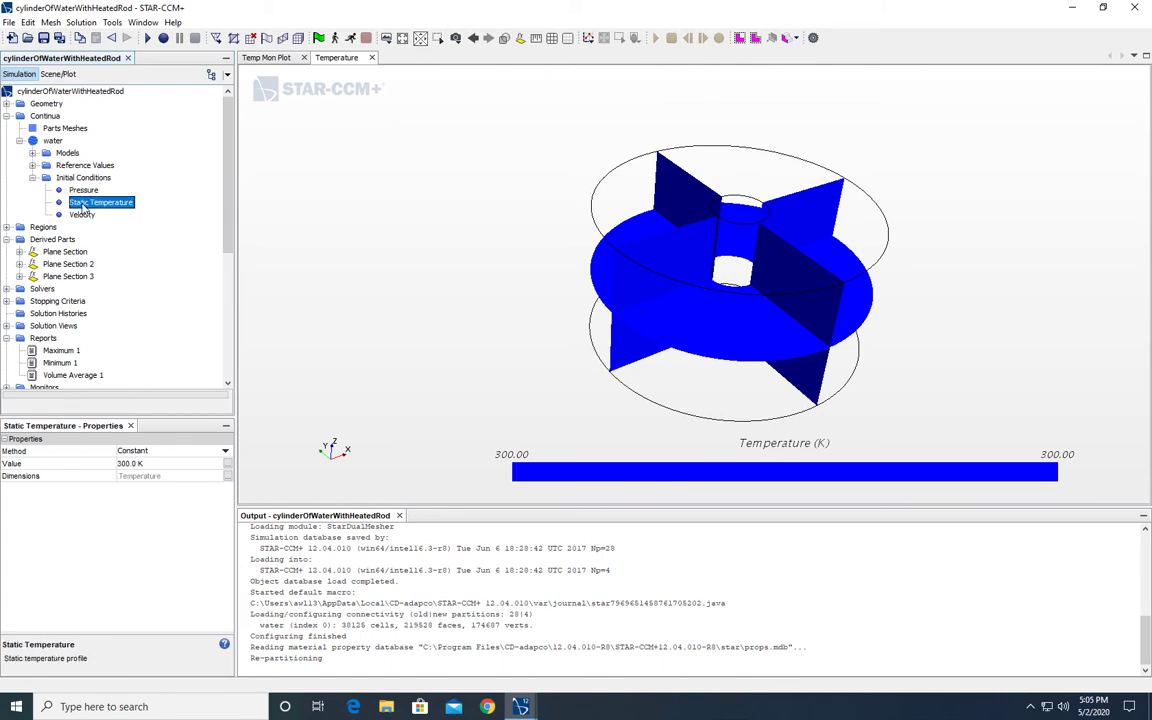
{"action": "left_click", "coordinate": [82, 216]}
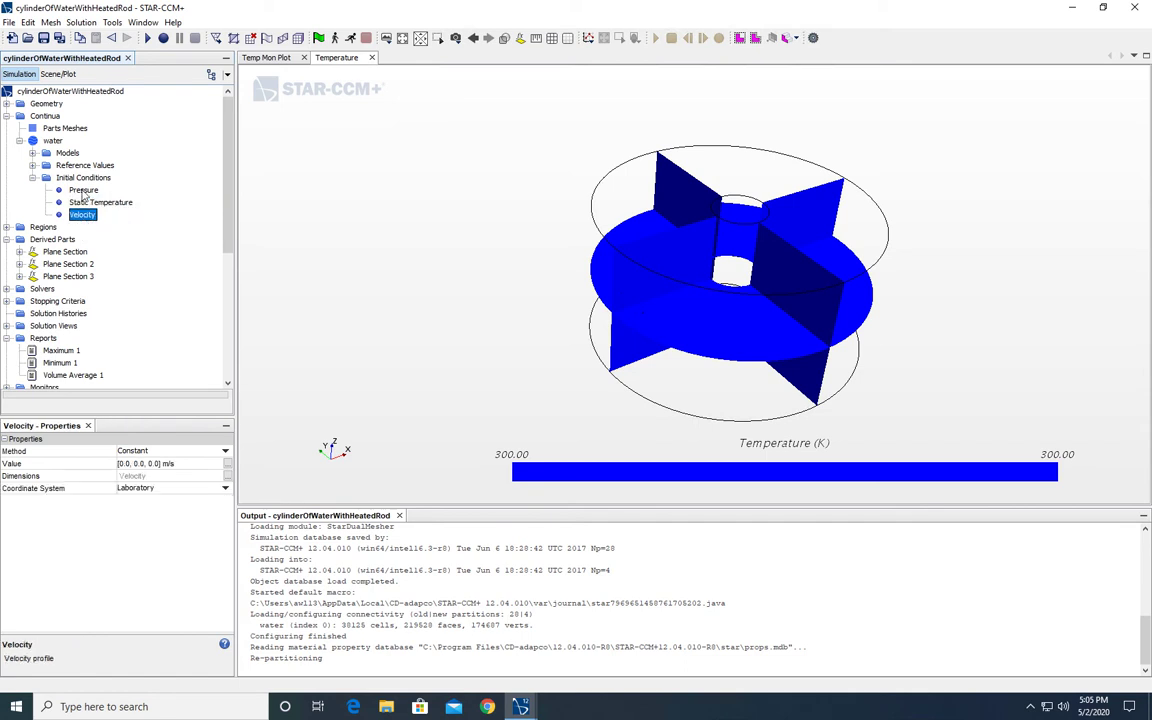
{"action": "left_click", "coordinate": [84, 191]}
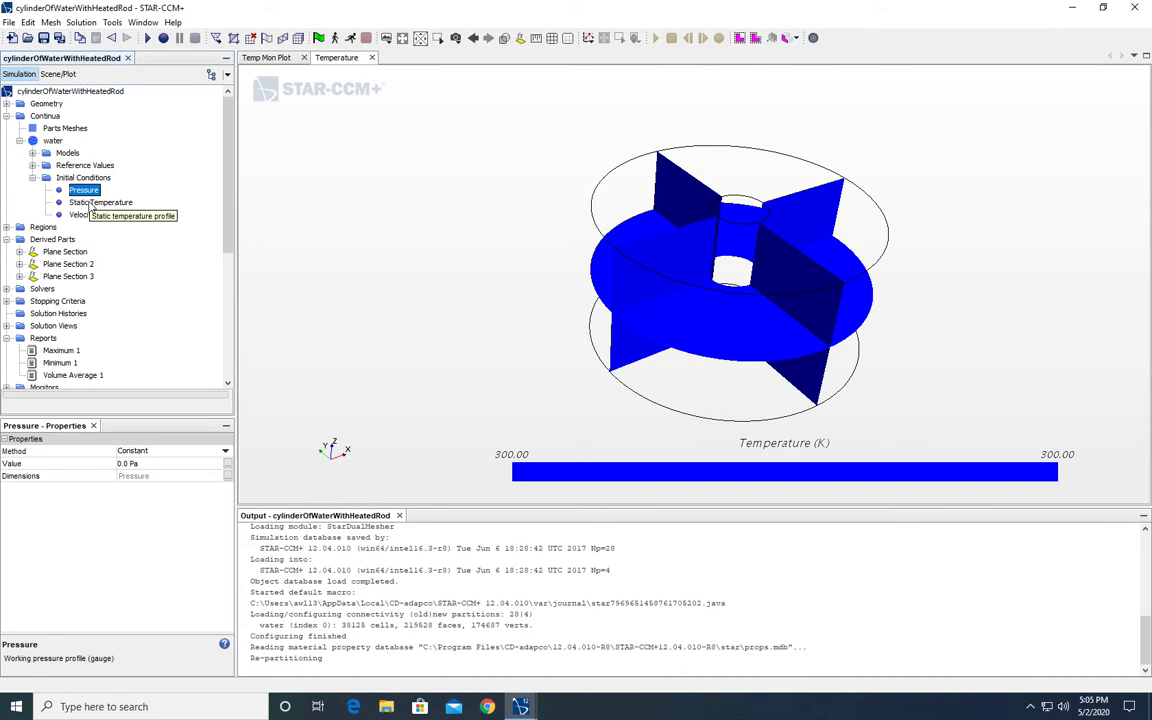
{"action": "left_click", "coordinate": [91, 204]}
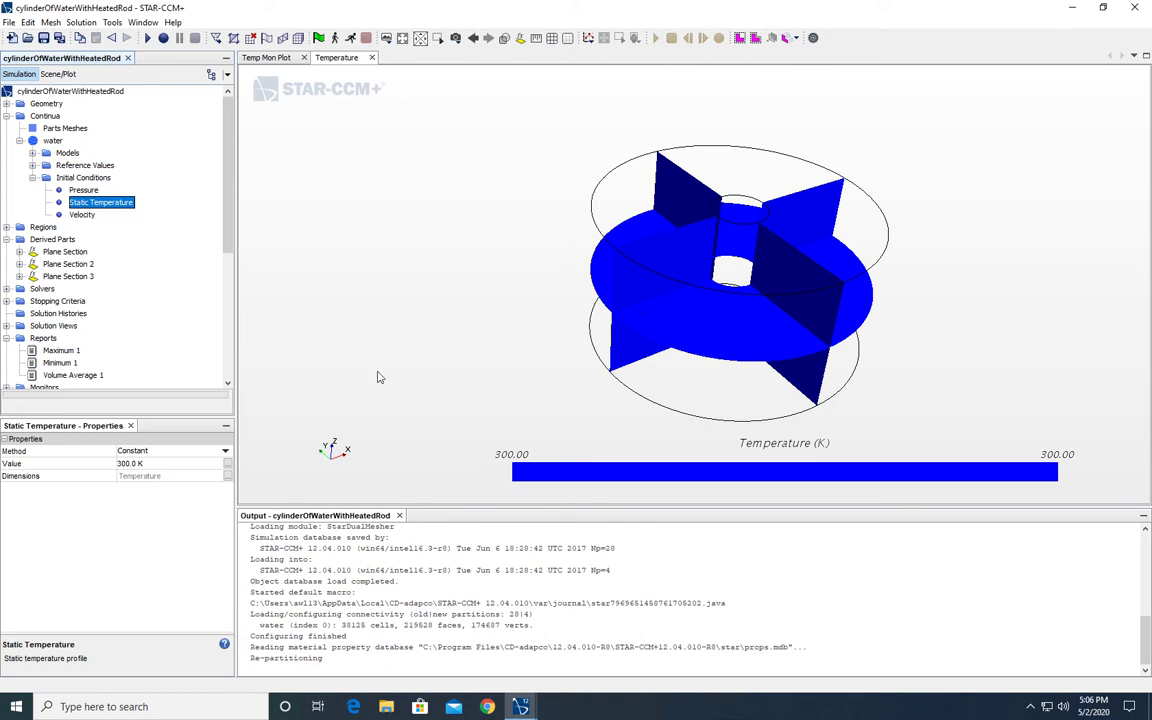
Step: Change the water's Static Temperature initial condition value to 335 K
{"action": "left_click", "coordinate": [167, 464]}
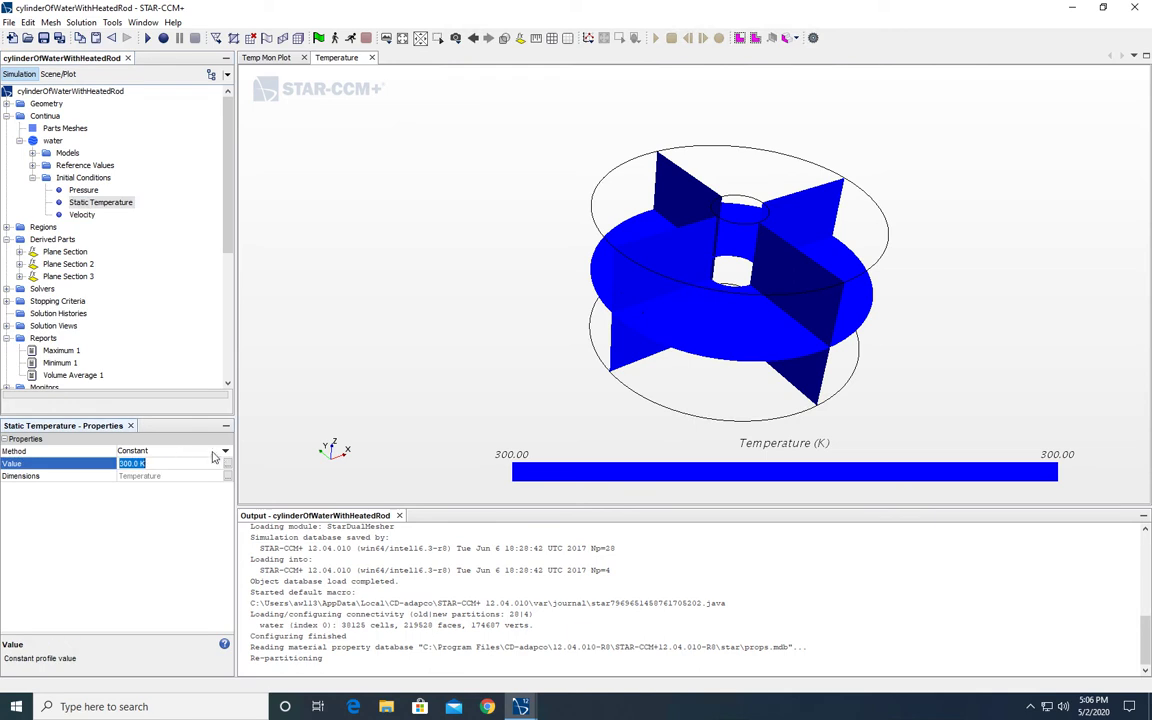
{"action": "type", "text": "350"}
{"action": "key", "text": "Return"}
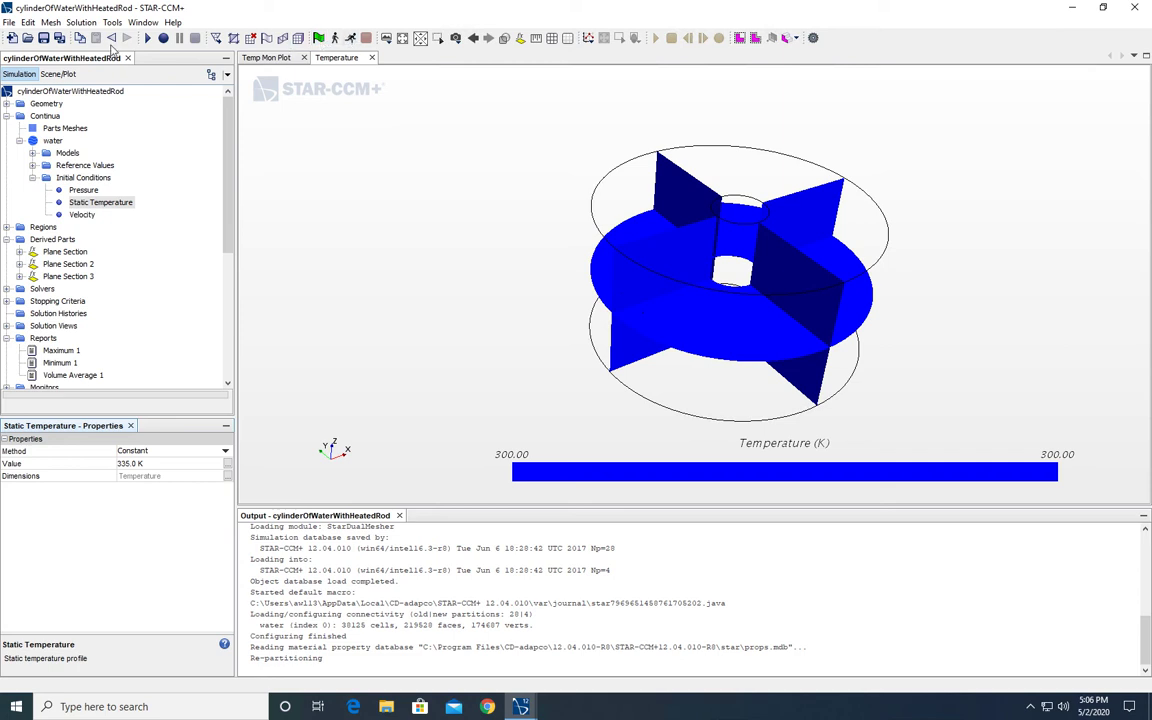
Step: Clear the existing solution and reinitialize it, so the Temperature scene reads a uniform 335.00 K
{"action": "left_click", "coordinate": [90, 22]}
{"action": "left_click", "coordinate": [92, 38]}
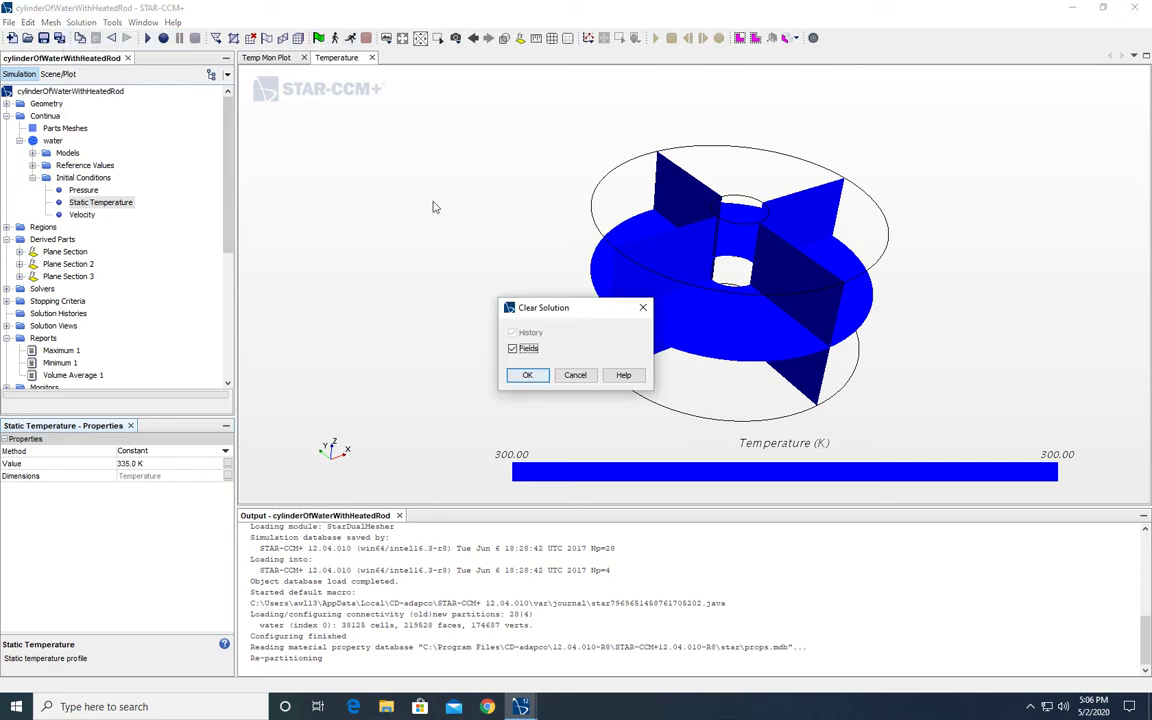
{"action": "left_click", "coordinate": [468, 342]}
{"action": "left_click", "coordinate": [283, 38]}
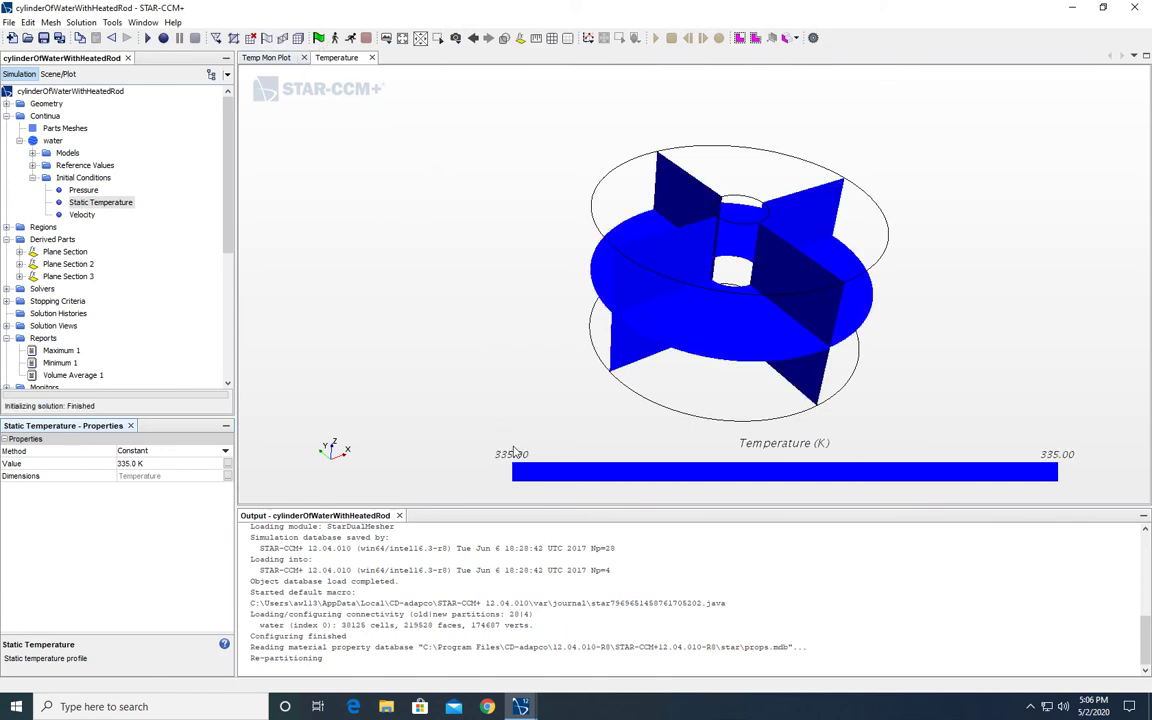
Step: Run one solver iteration and view the Temperature scene spanning about 333.97–341.71 K
{"action": "left_click", "coordinate": [340, 42]}
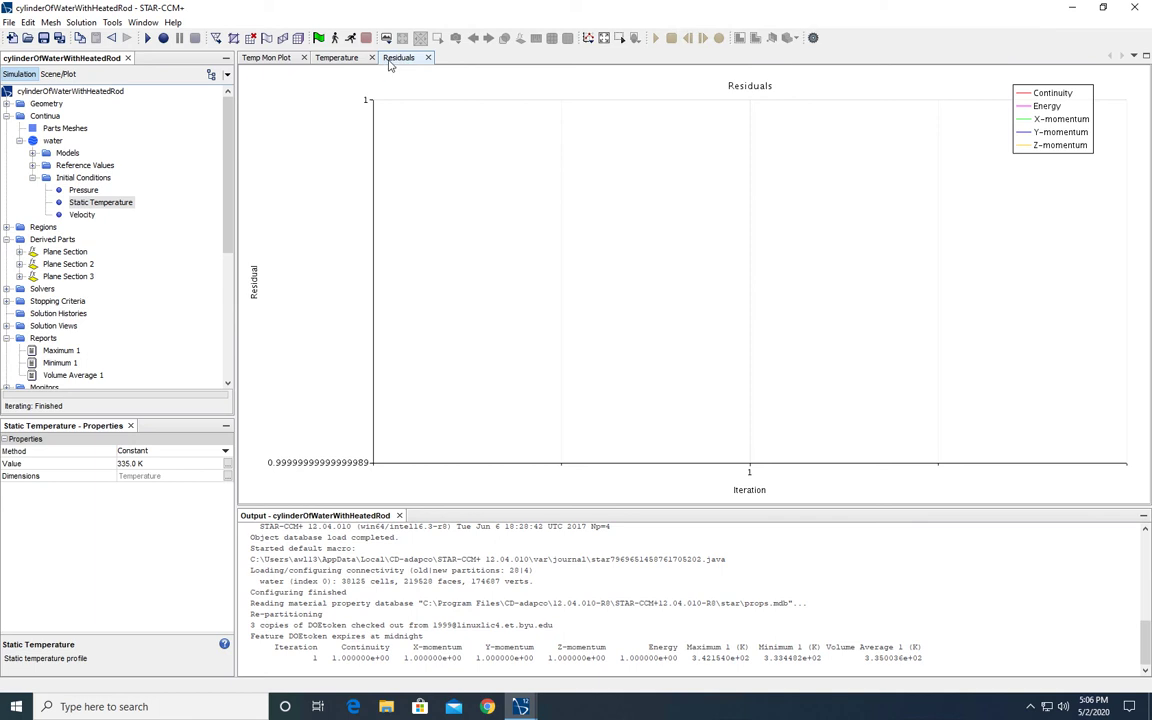
{"action": "left_click", "coordinate": [350, 62]}
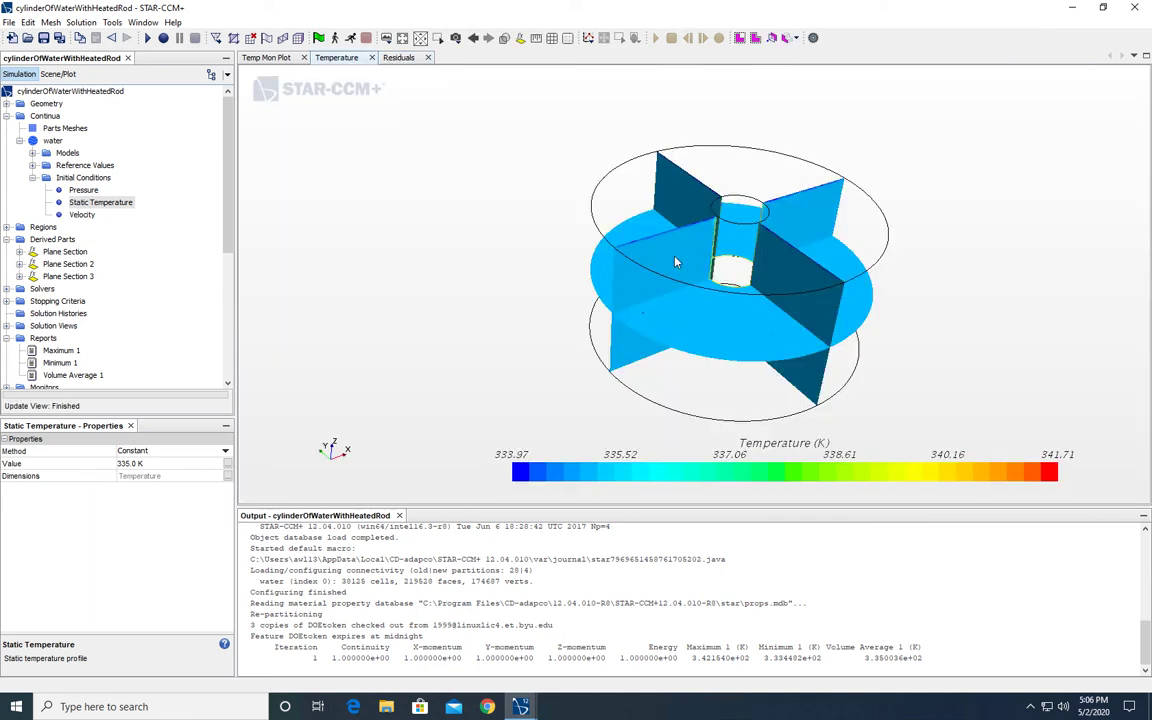
Step: Review the first iteration row in the output log, then show the Temp Mon Plot
{"action": "left_click_drag", "start_coordinate": [275, 647], "coordinate": [397, 647]}
{"action": "left_click", "coordinate": [275, 648]}
{"action": "left_click_drag", "start_coordinate": [275, 648], "coordinate": [323, 657]}
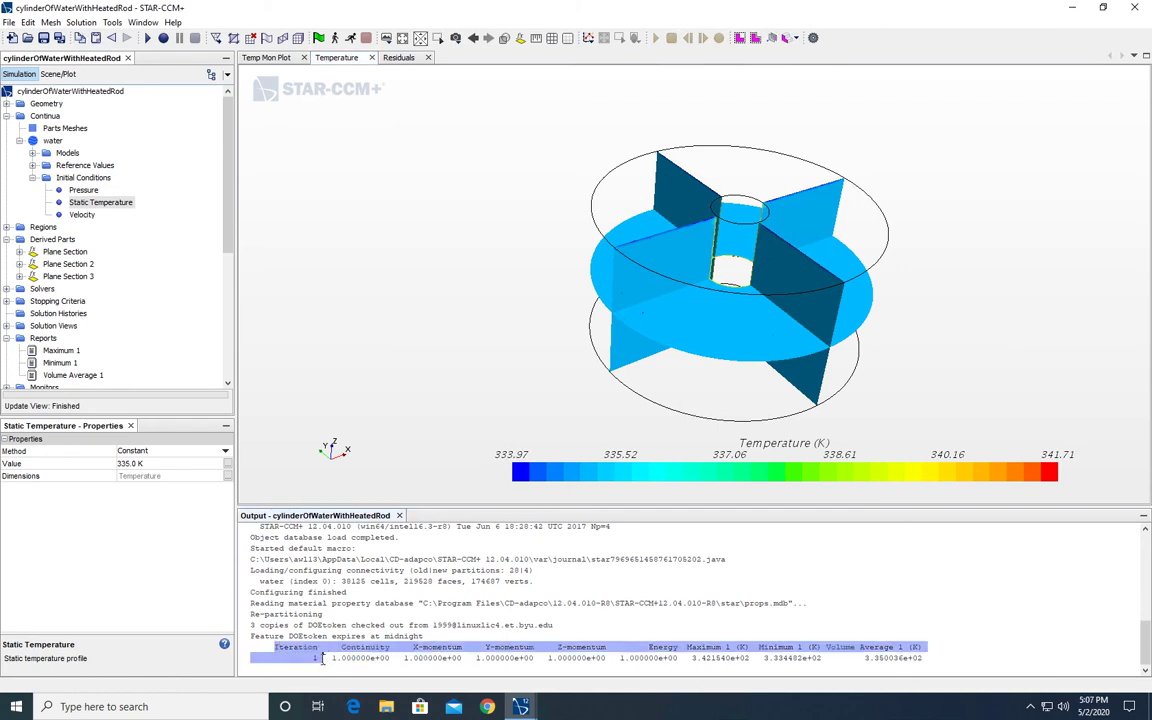
{"action": "left_click", "coordinate": [333, 647]}
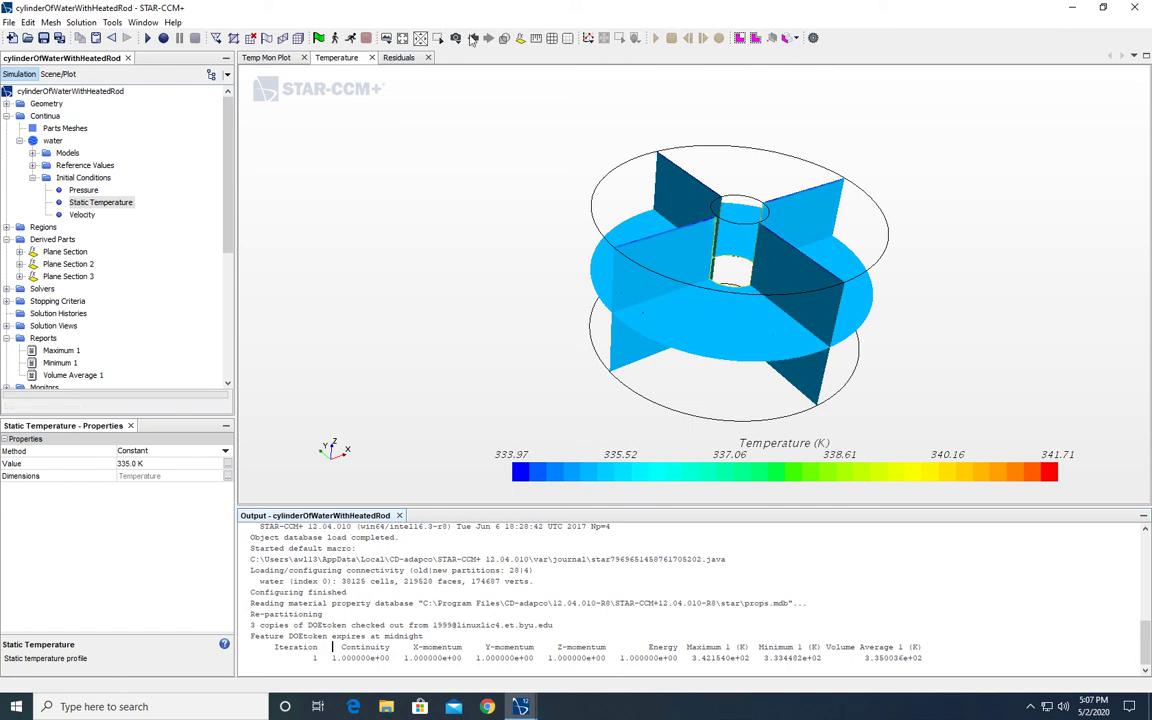
{"action": "left_click", "coordinate": [268, 58]}
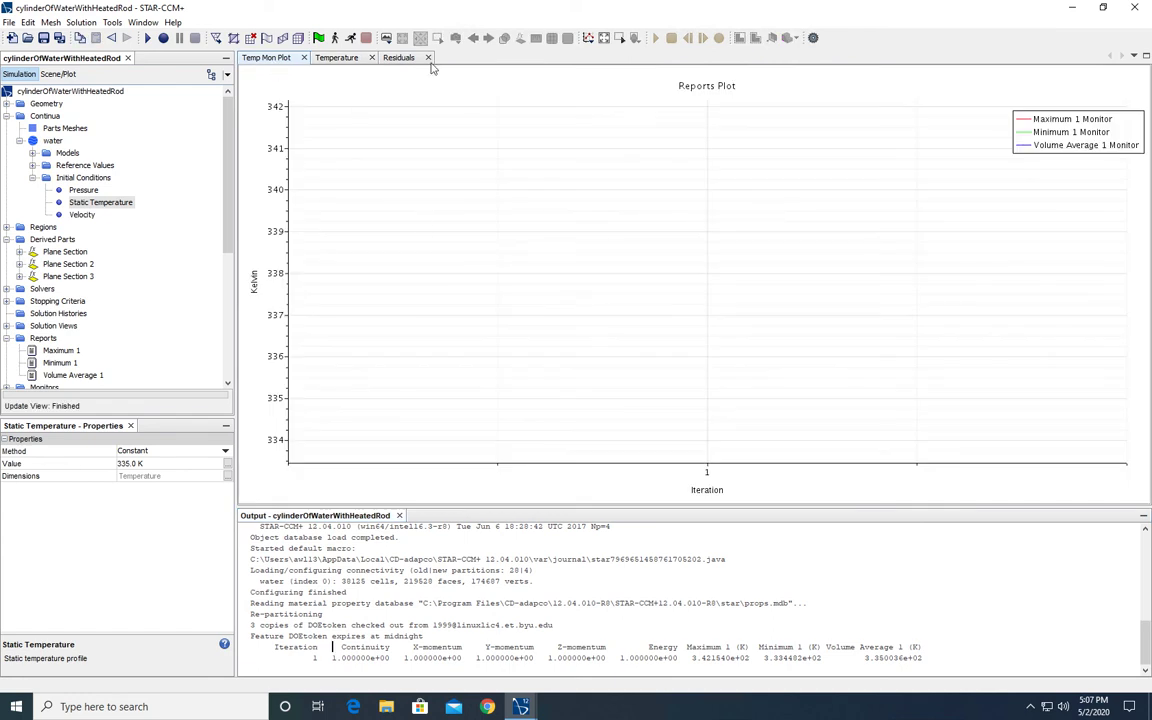
Step: Run the solver continuously to about 243 iterations, with maximum temperature near 367 K and minimum near 321 K
{"action": "left_click", "coordinate": [318, 59]}
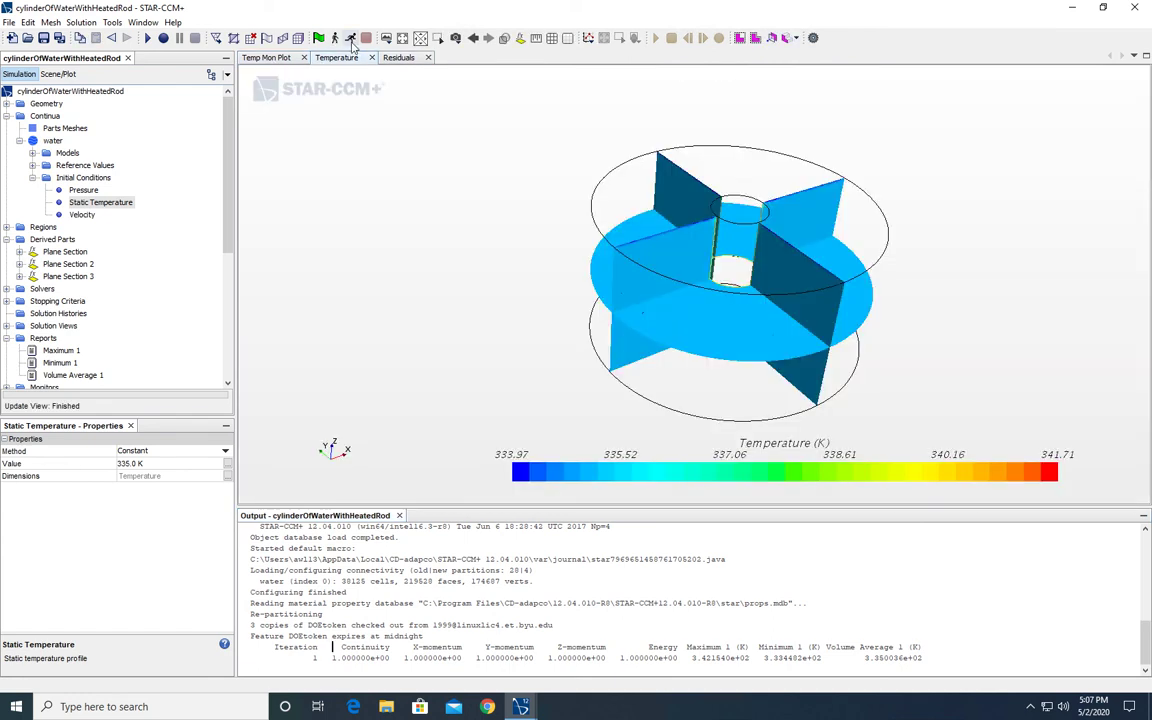
{"action": "left_click", "coordinate": [351, 40]}
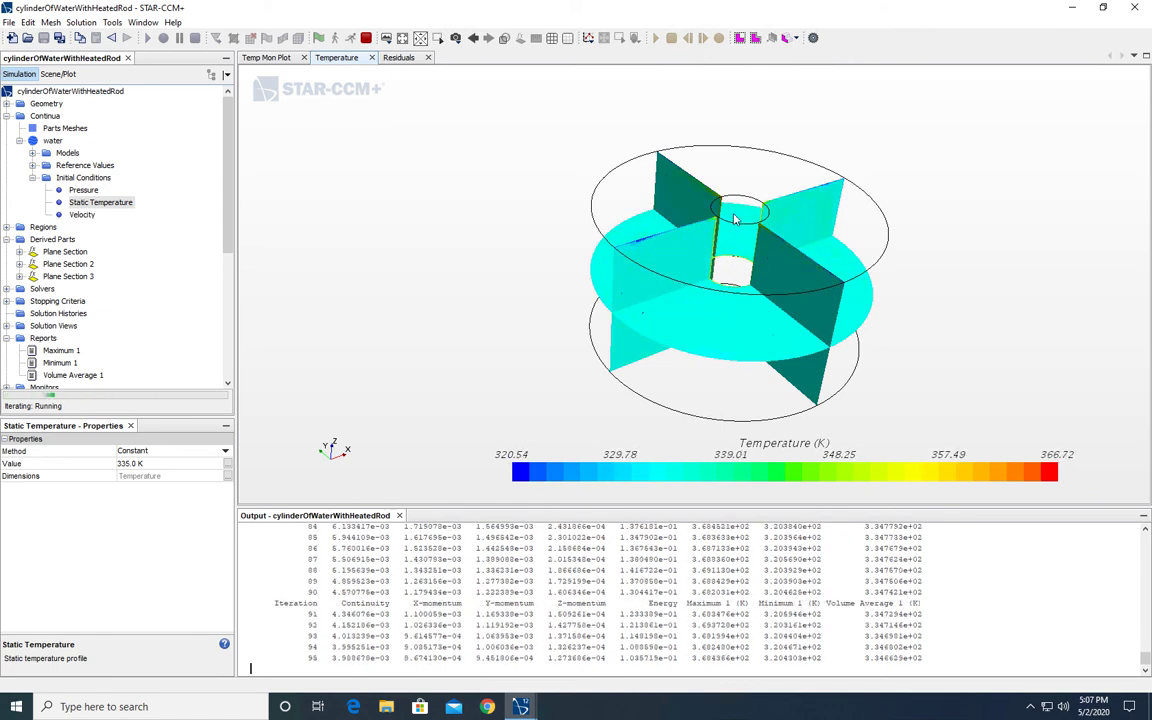
{"action": "mouse_move", "coordinate": [673, 241]}
{"action": "left_mouse_down"}
{"action": "mouse_move", "coordinate": [744, 254]}
{"action": "mouse_move", "coordinate": [671, 232]}
{"action": "mouse_move", "coordinate": [672, 245]}
{"action": "left_mouse_up"}
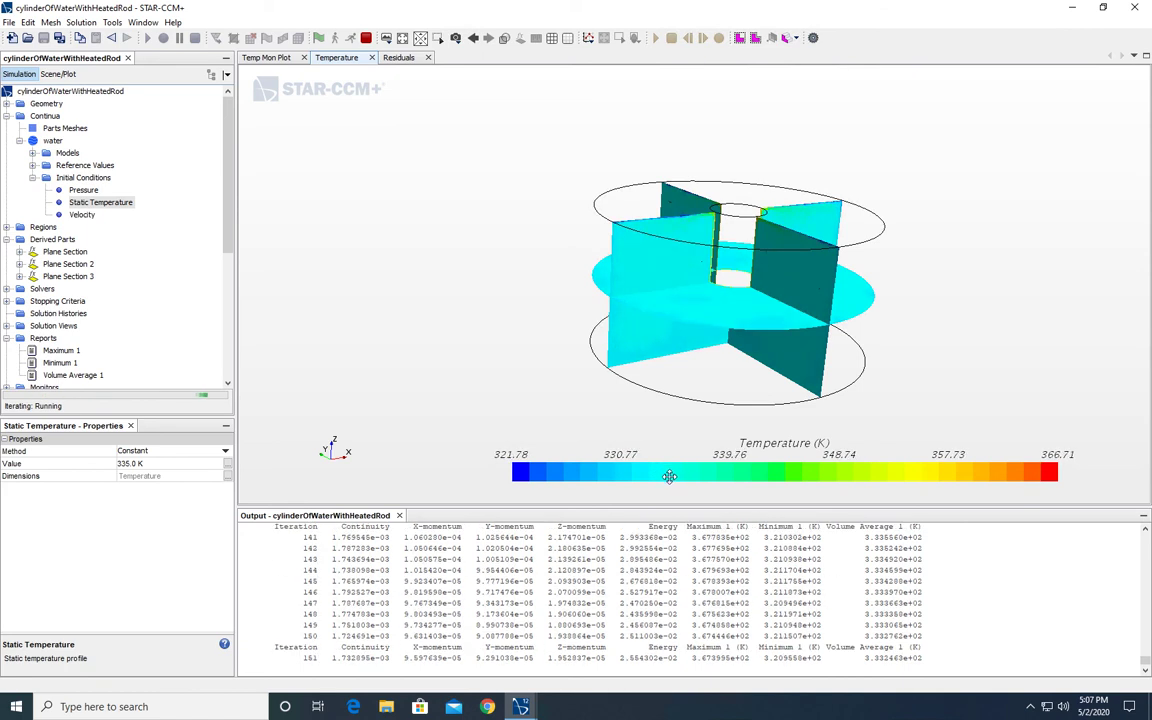
{"action": "mouse_move", "coordinate": [710, 375]}
{"action": "left_mouse_down"}
{"action": "mouse_move", "coordinate": [728, 319]}
{"action": "mouse_move", "coordinate": [726, 396]}
{"action": "left_mouse_up"}
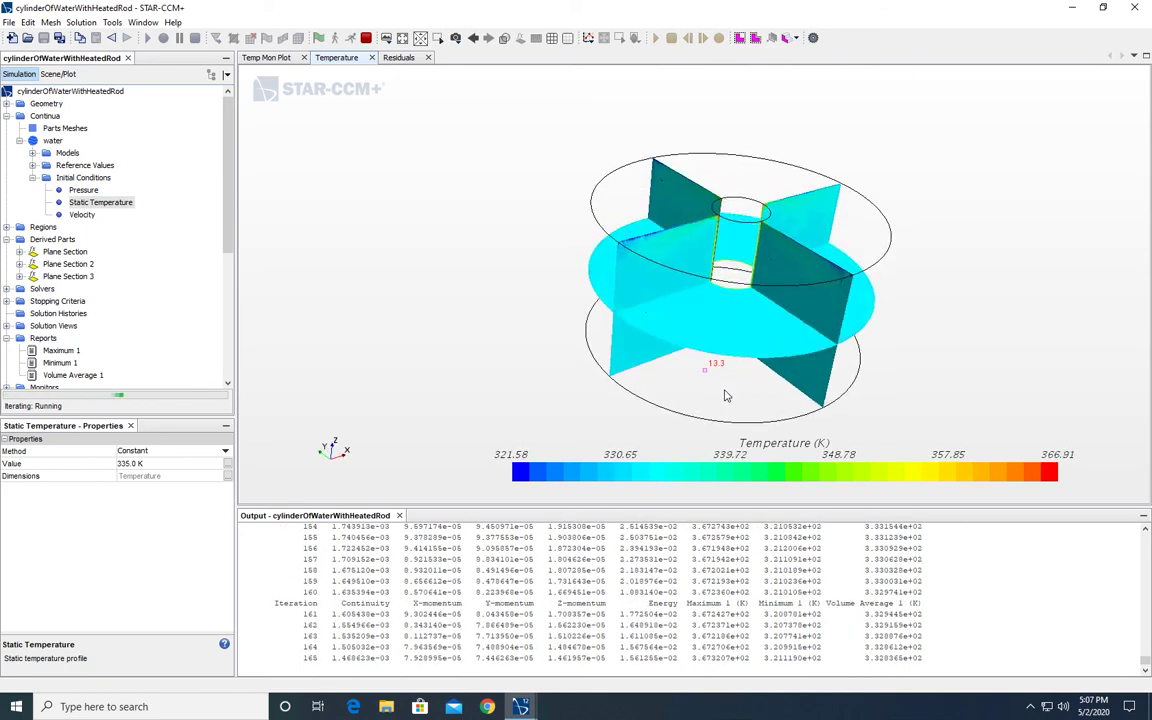
{"action": "left_click", "coordinate": [266, 57]}
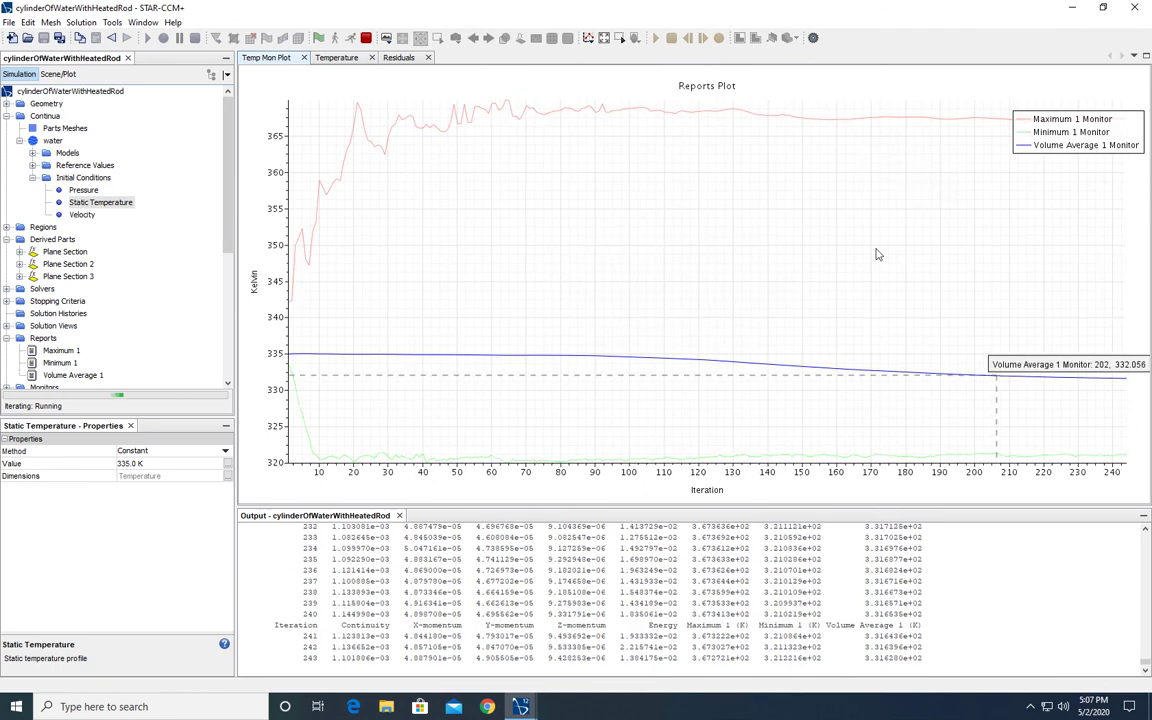
Step: Confirm flat residuals (energy ~0.01, continuity ~0.001, momentum ~4e-05), then return to the Temperature scene
{"action": "left_click", "coordinate": [384, 59]}
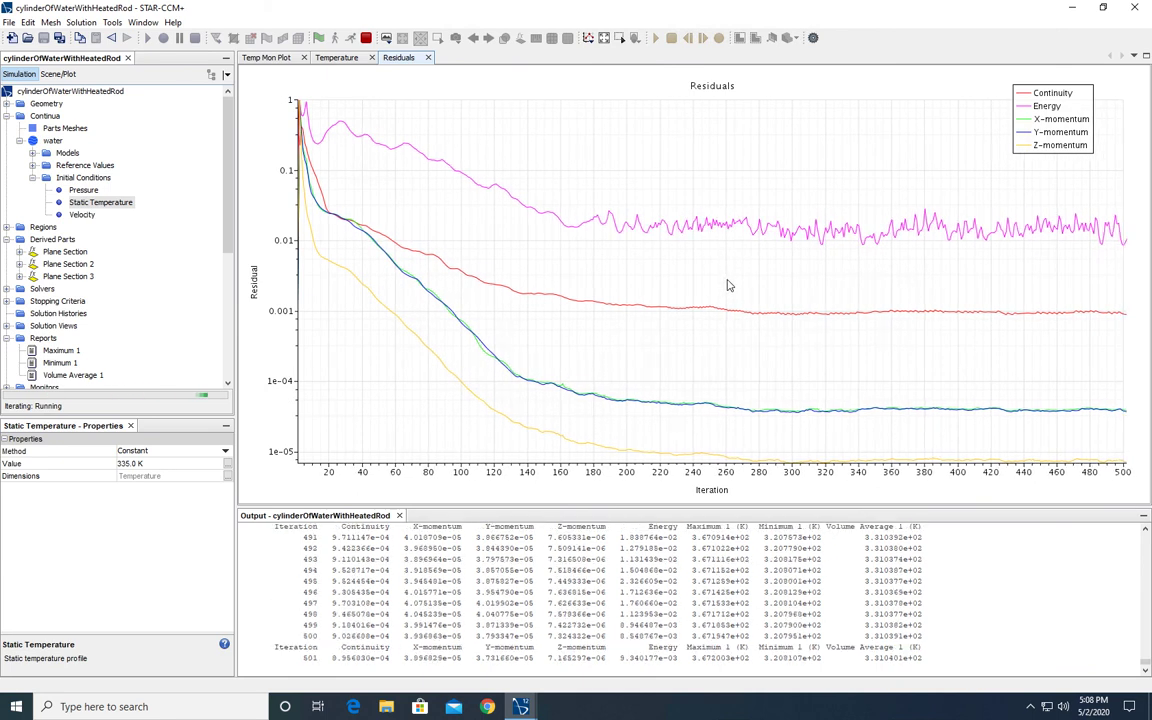
{"action": "mouse_move", "coordinate": [800, 250]}
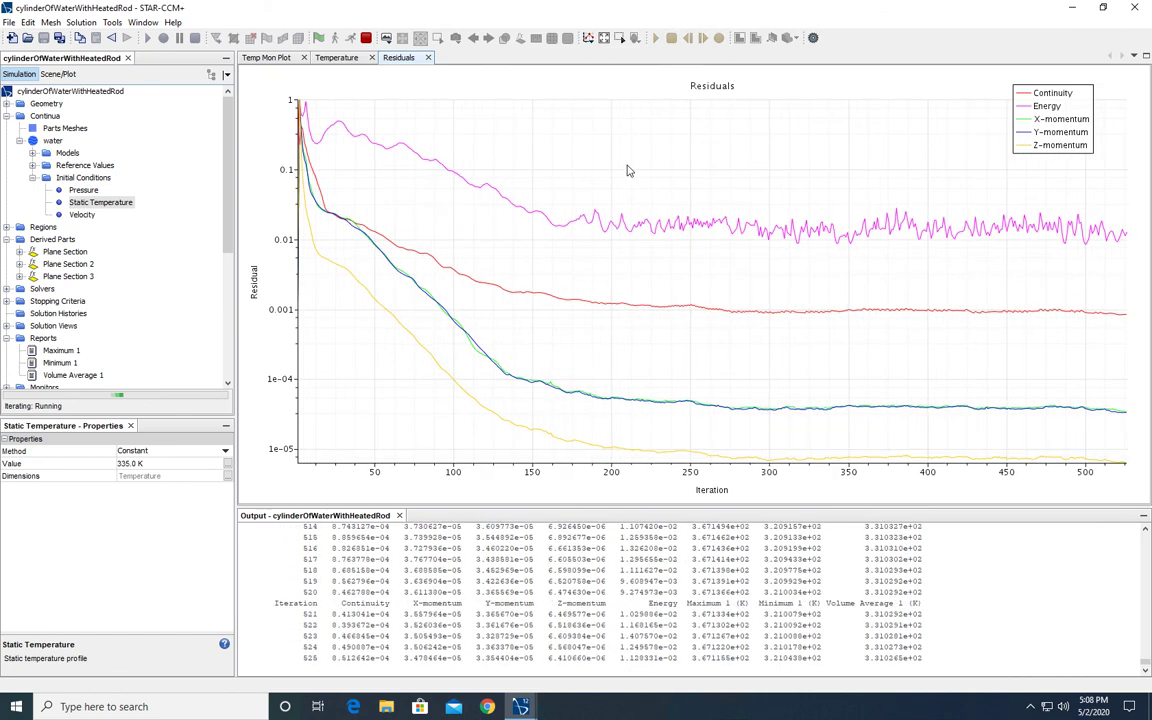
{"action": "left_click", "coordinate": [338, 58]}
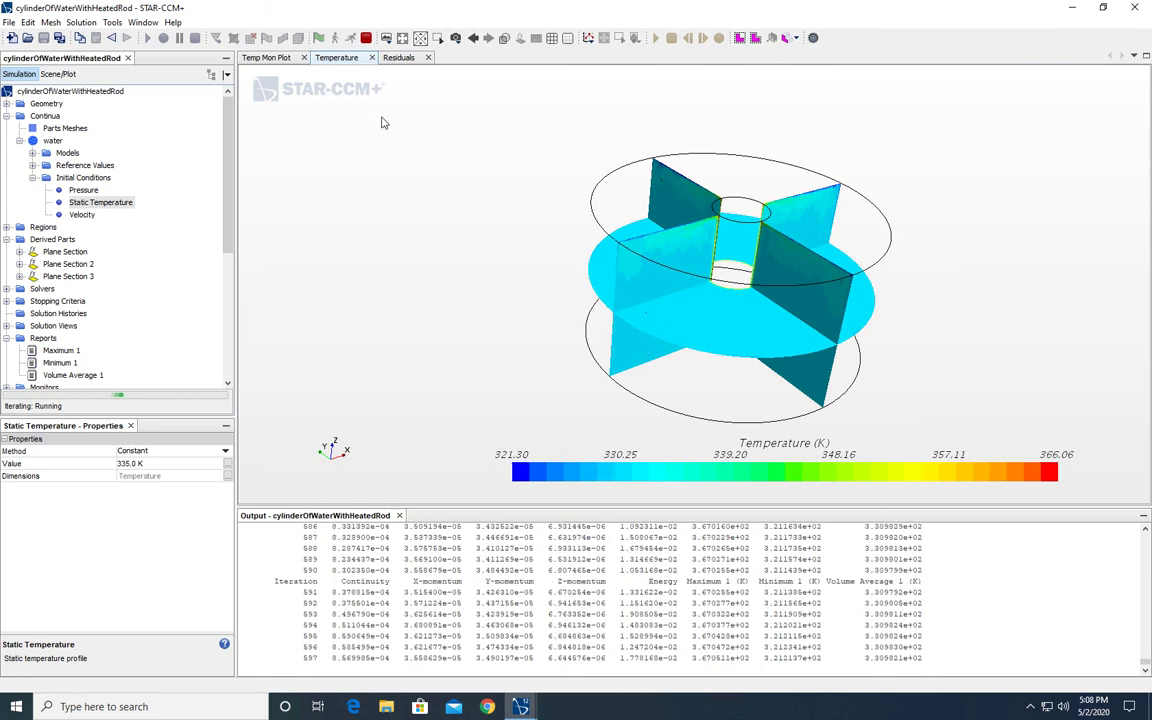
{"action": "left_click", "coordinate": [265, 57]}
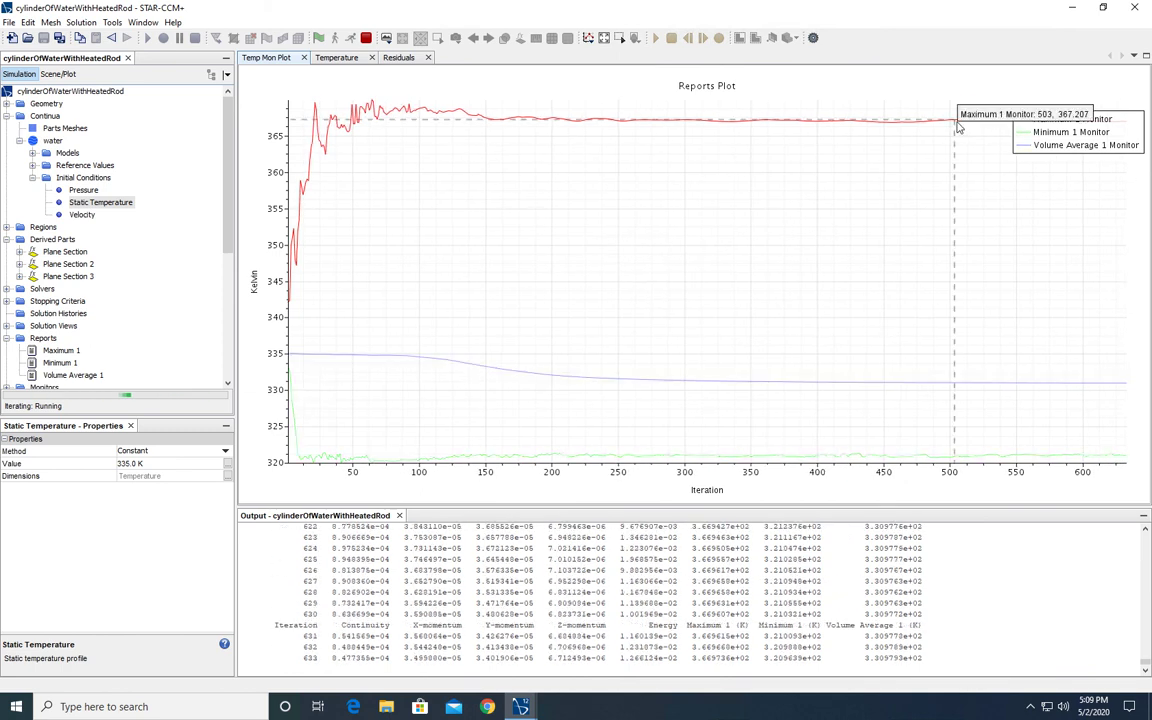
{"action": "mouse_move", "coordinate": [930, 457]}
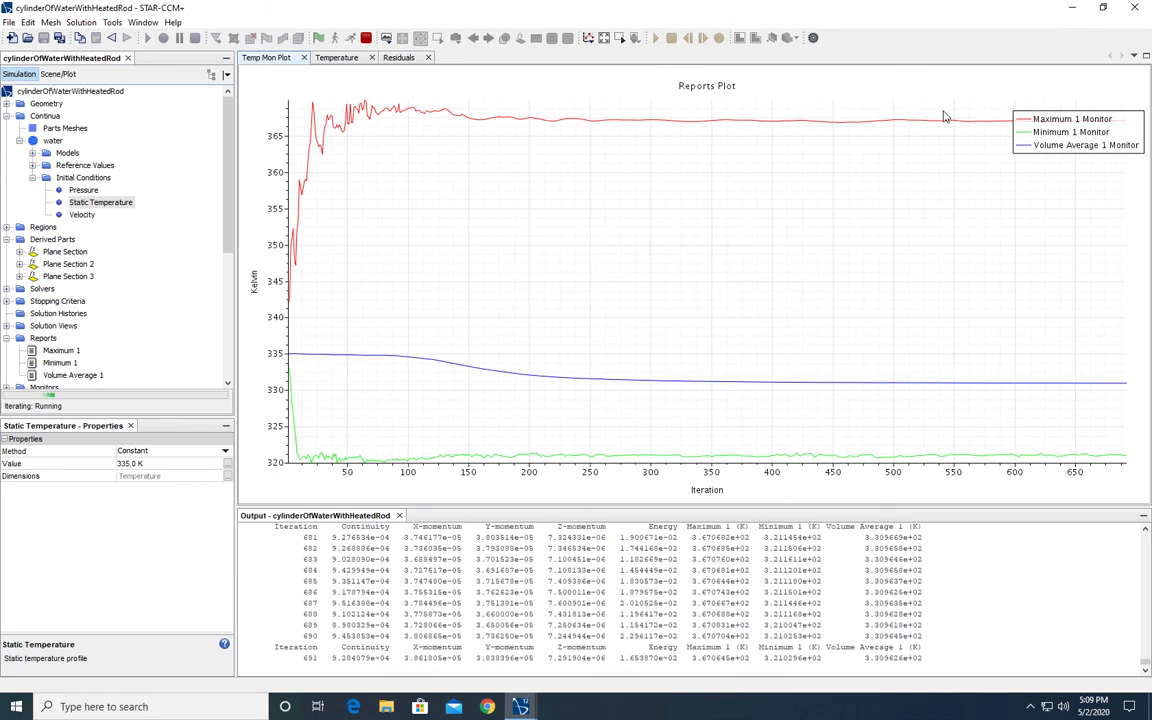
{"action": "left_click", "coordinate": [355, 58]}
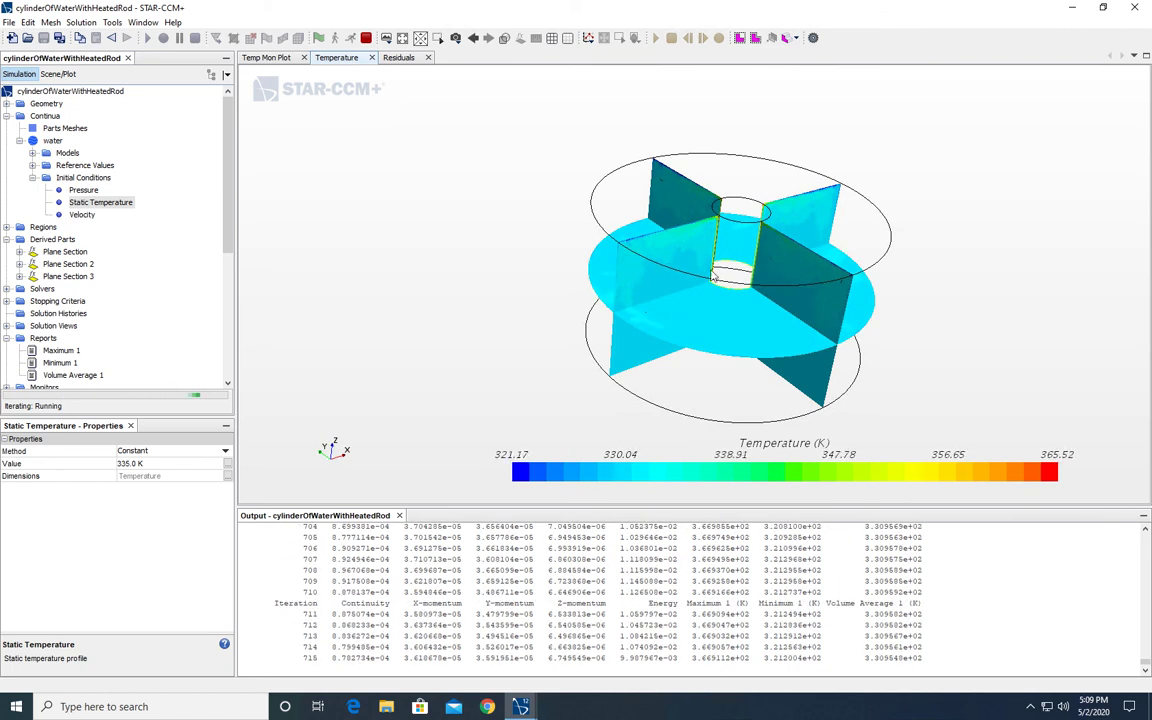